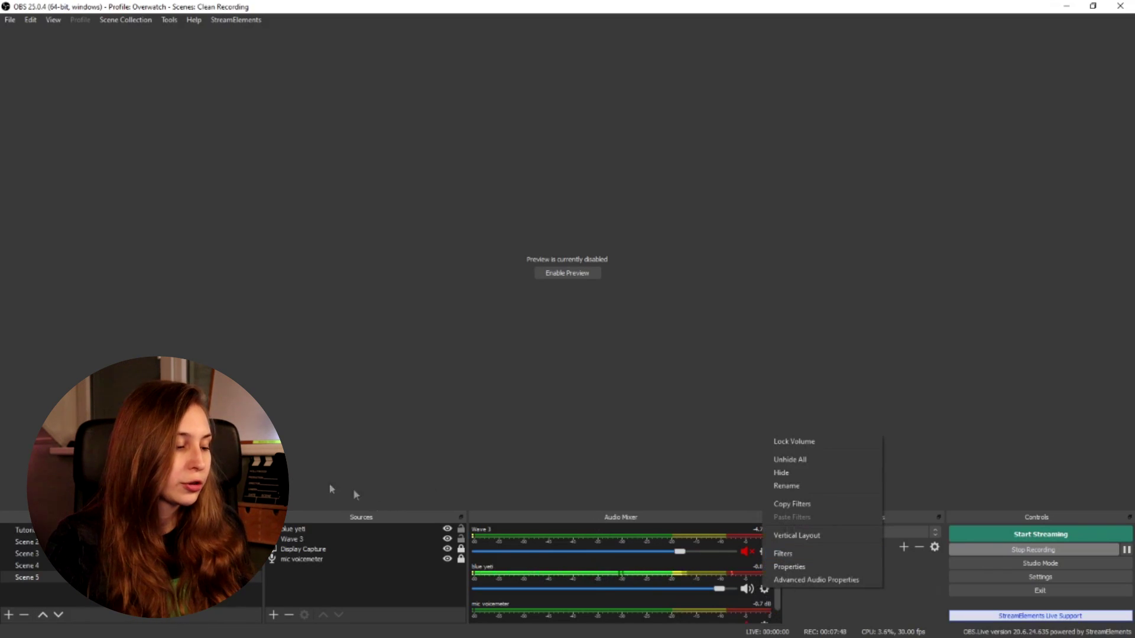
{"action": "right_click", "coordinate": [315, 532]}
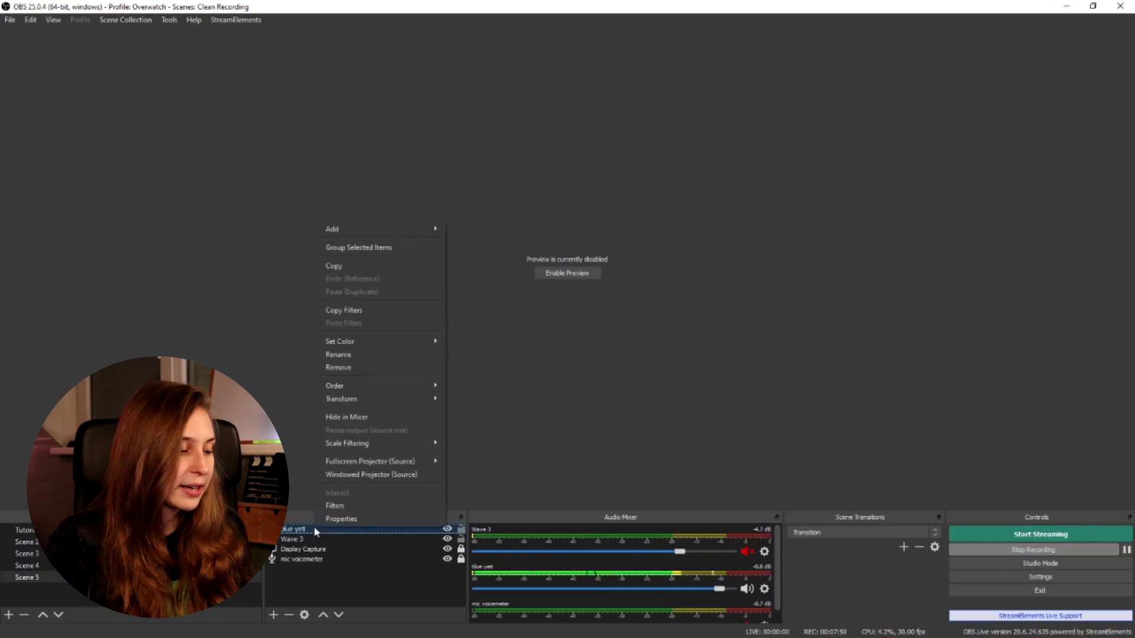
{"action": "left_click", "coordinate": [818, 591]}
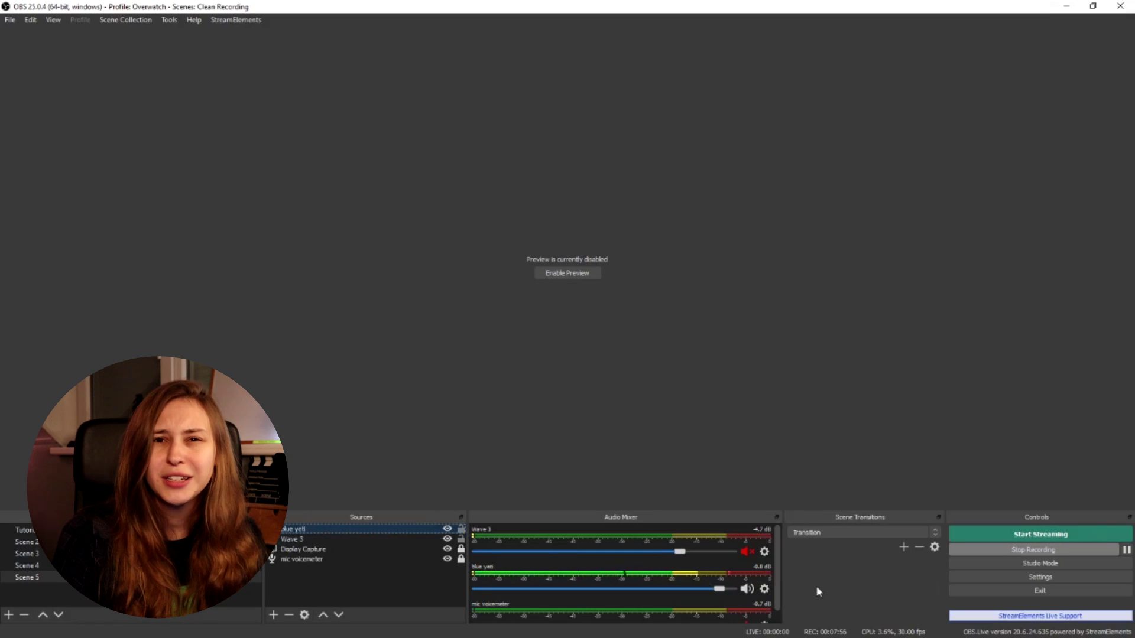
{"action": "left_click", "coordinate": [1015, 578]}
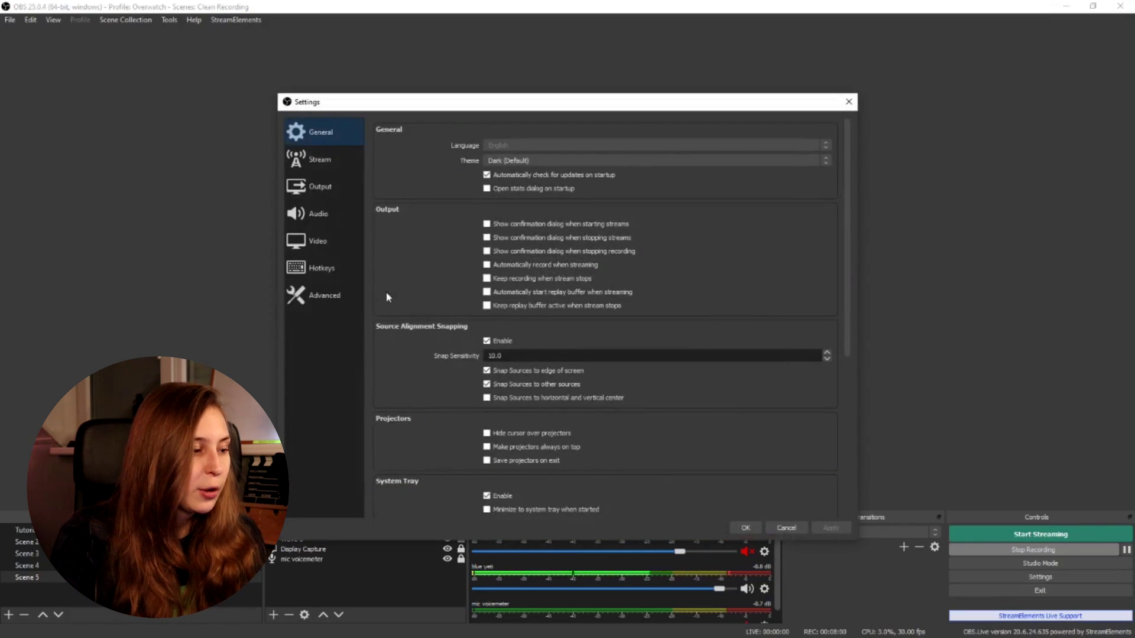
{"action": "left_click", "coordinate": [322, 214]}
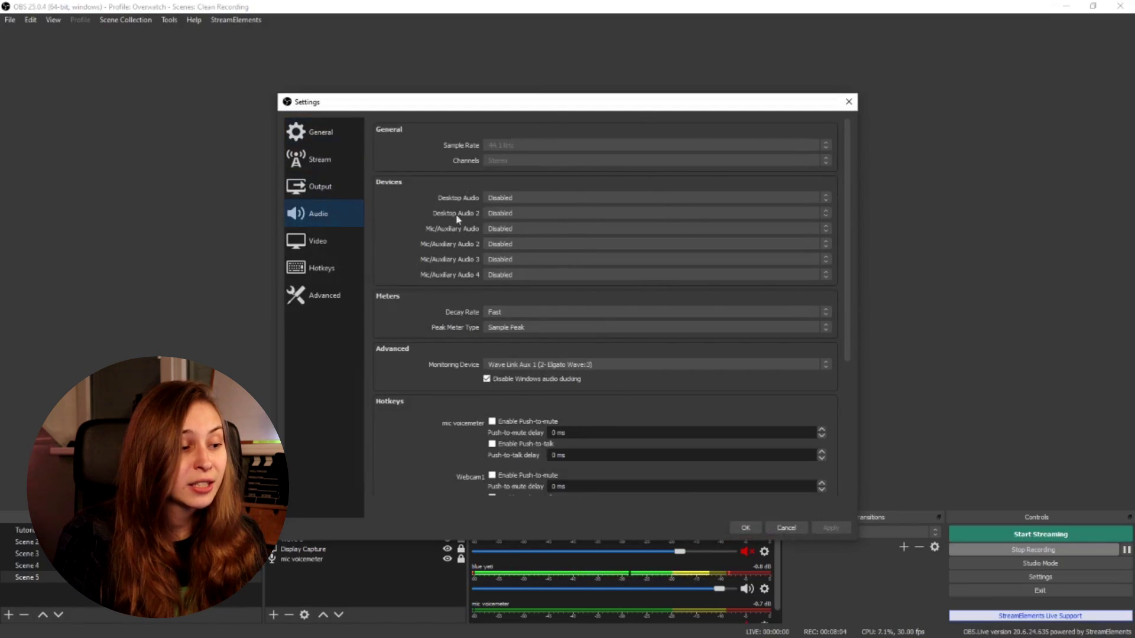
{"action": "left_click", "coordinate": [848, 102]}
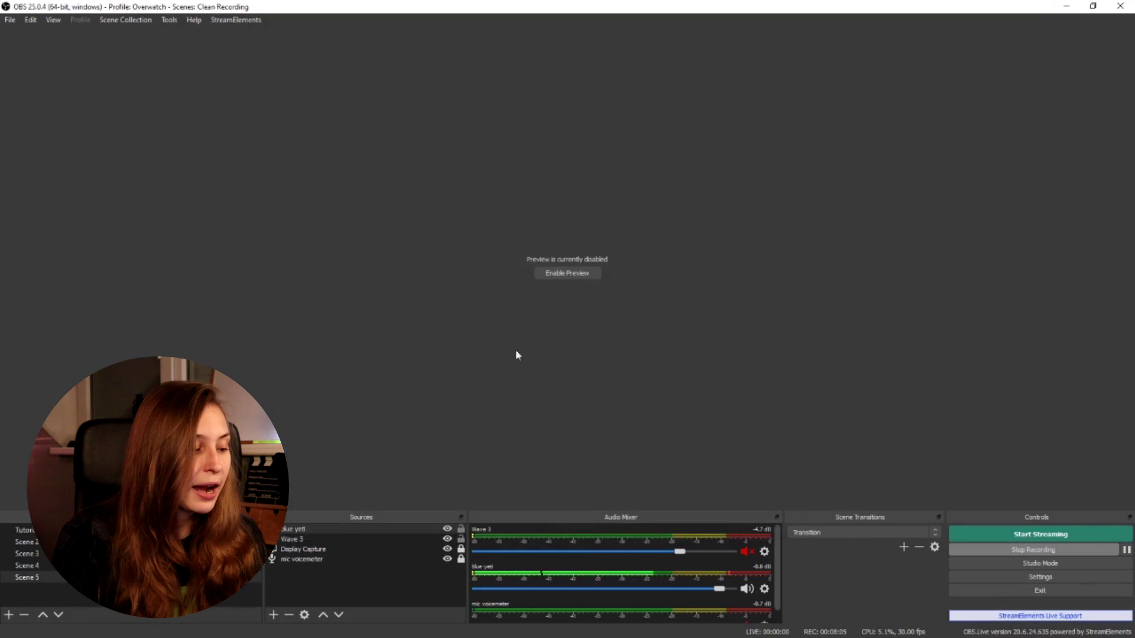
{"action": "left_click", "coordinate": [274, 615]}
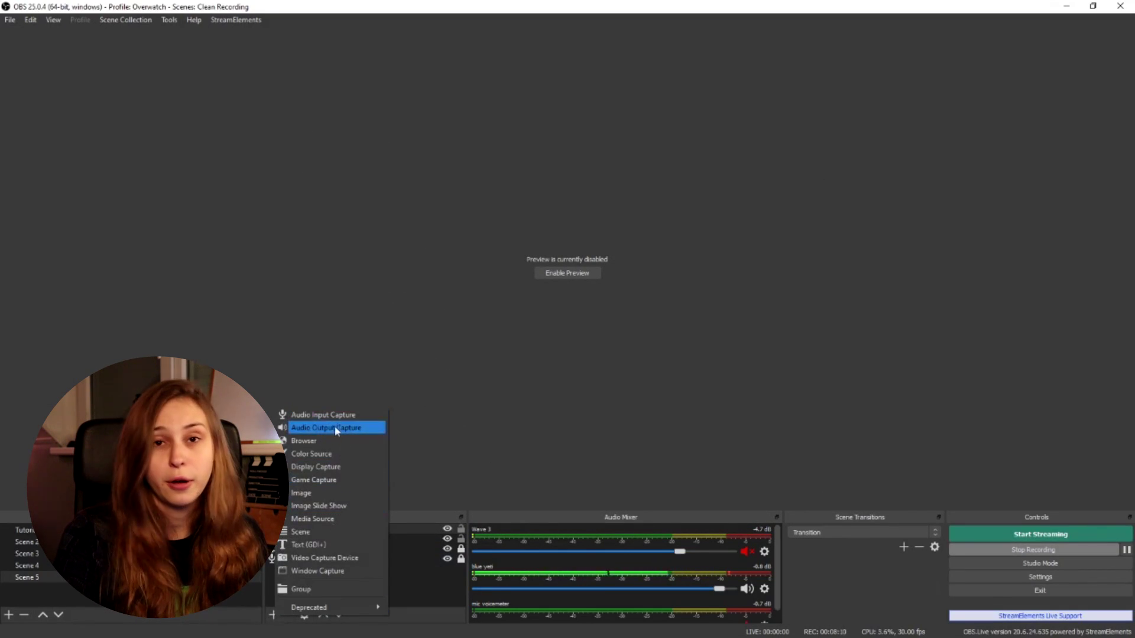
{"action": "left_click", "coordinate": [646, 442]}
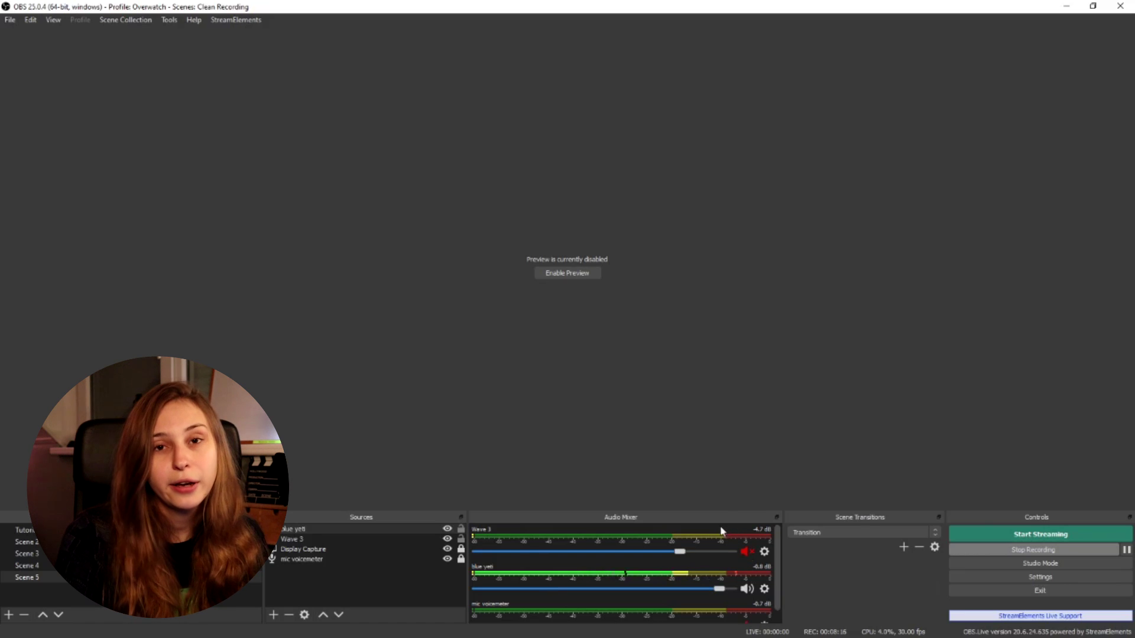
{"action": "left_click", "coordinate": [765, 589]}
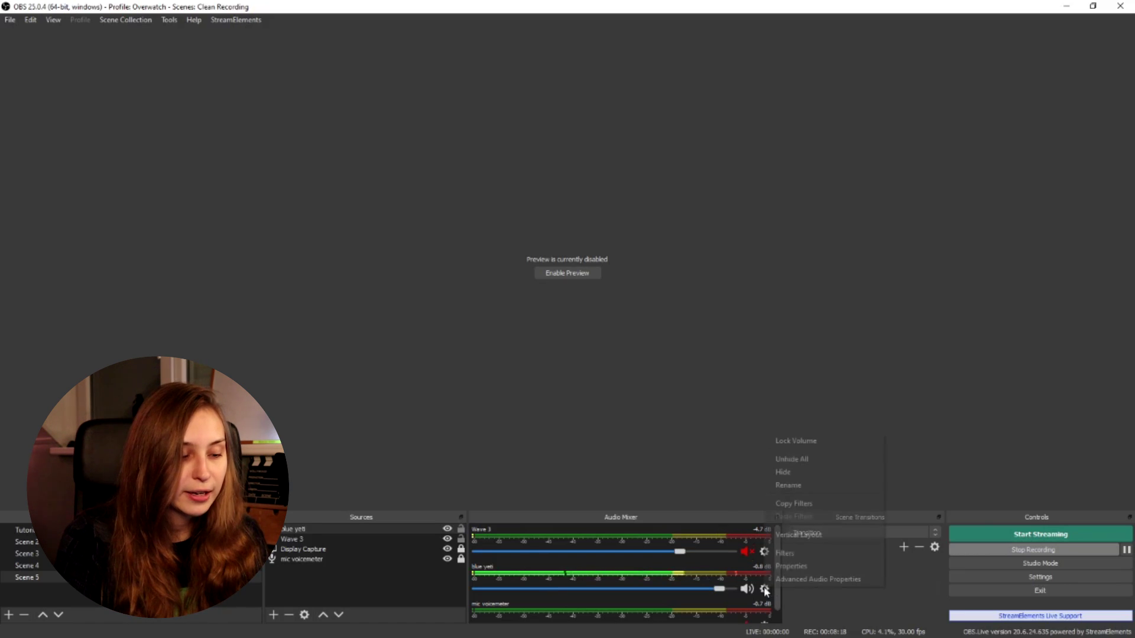
- Add a VST 2.x Plug-in audio filter to blue yeti, keeping its default name
{"action": "left_click", "coordinate": [786, 552]}
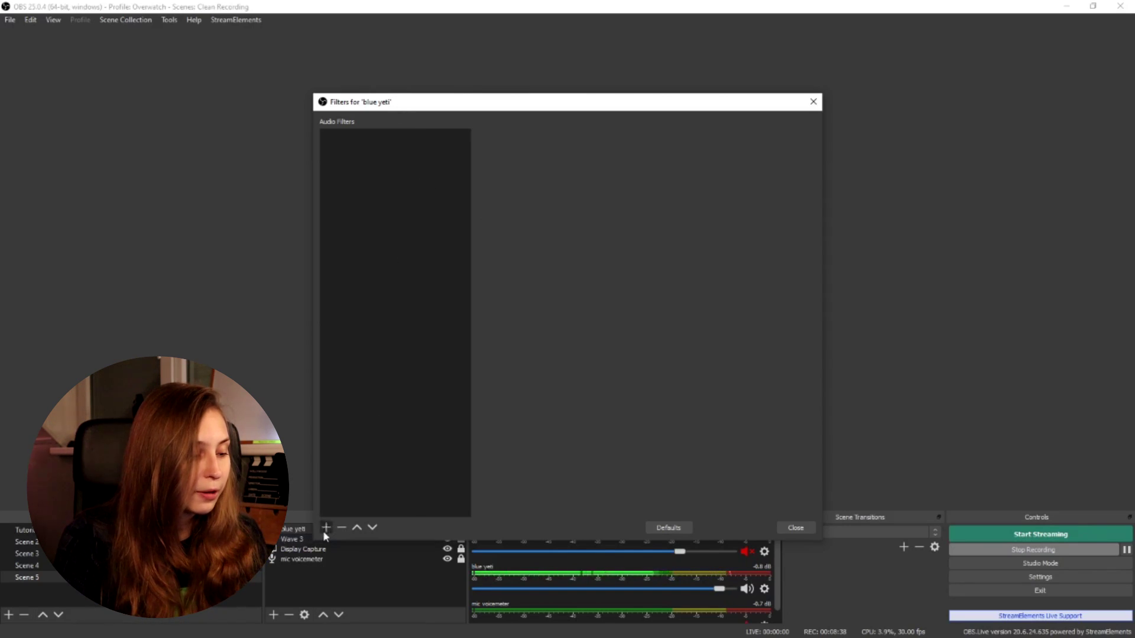
{"action": "left_click", "coordinate": [326, 527]}
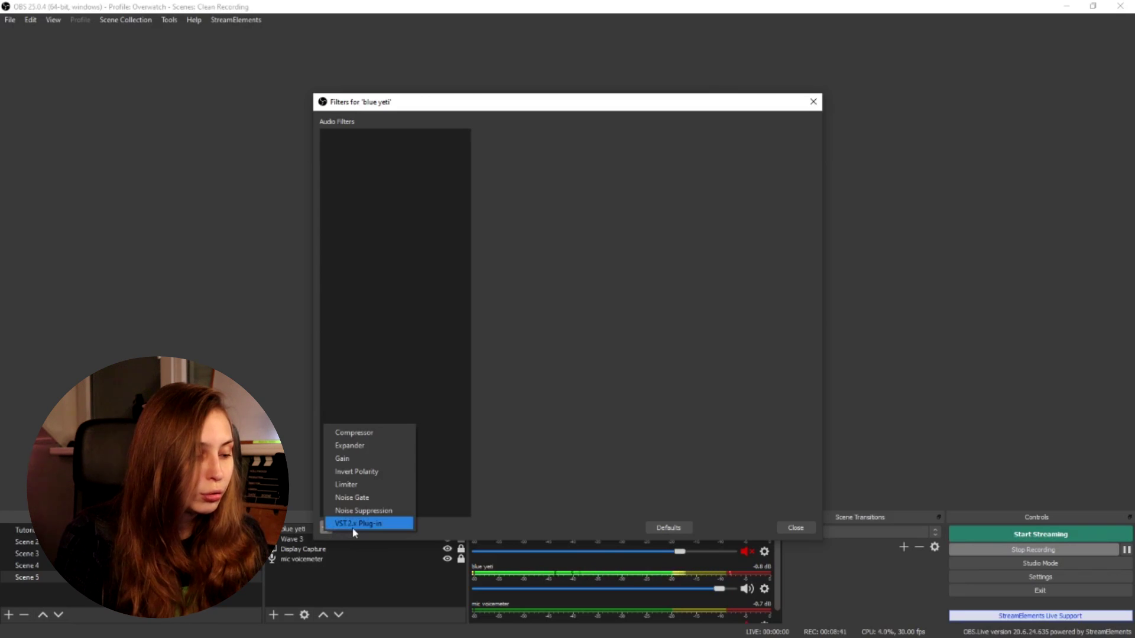
{"action": "left_click", "coordinate": [370, 526]}
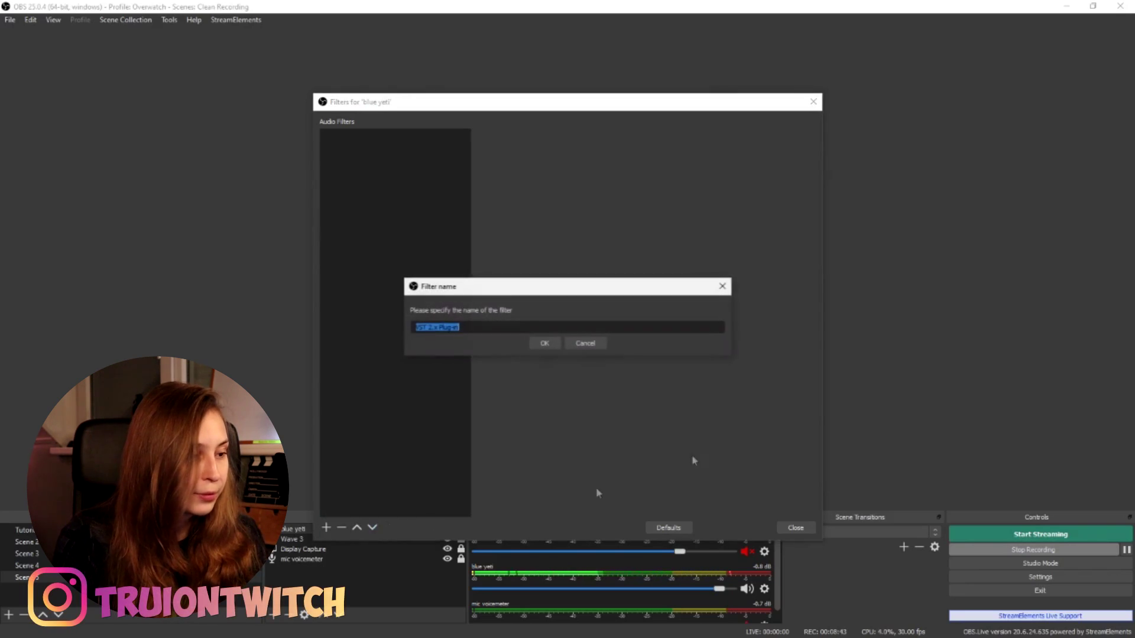
{"action": "left_click", "coordinate": [544, 344]}
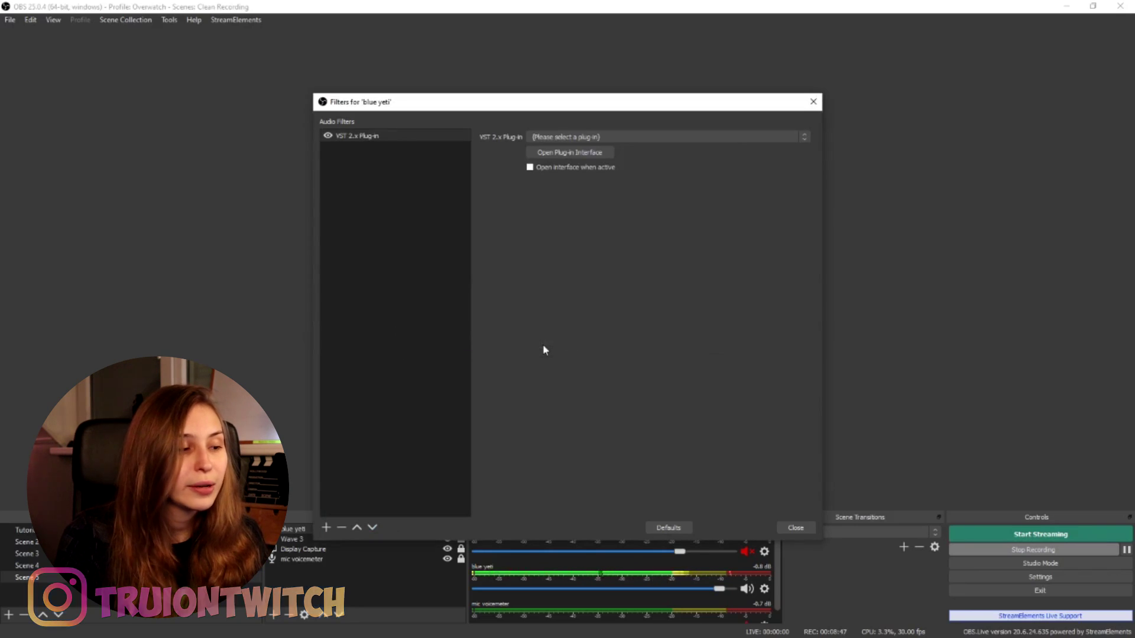
- Load Speachy into the VST 2.x Plug-in filter and open its plug-in interface
{"action": "left_click", "coordinate": [614, 136]}
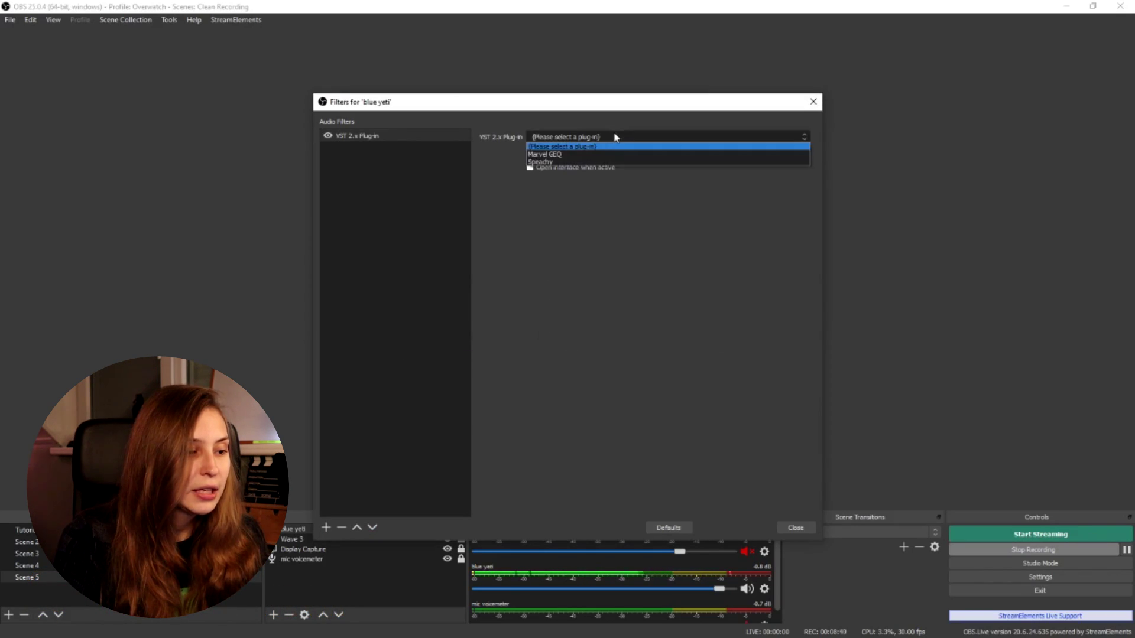
{"action": "left_click", "coordinate": [539, 162]}
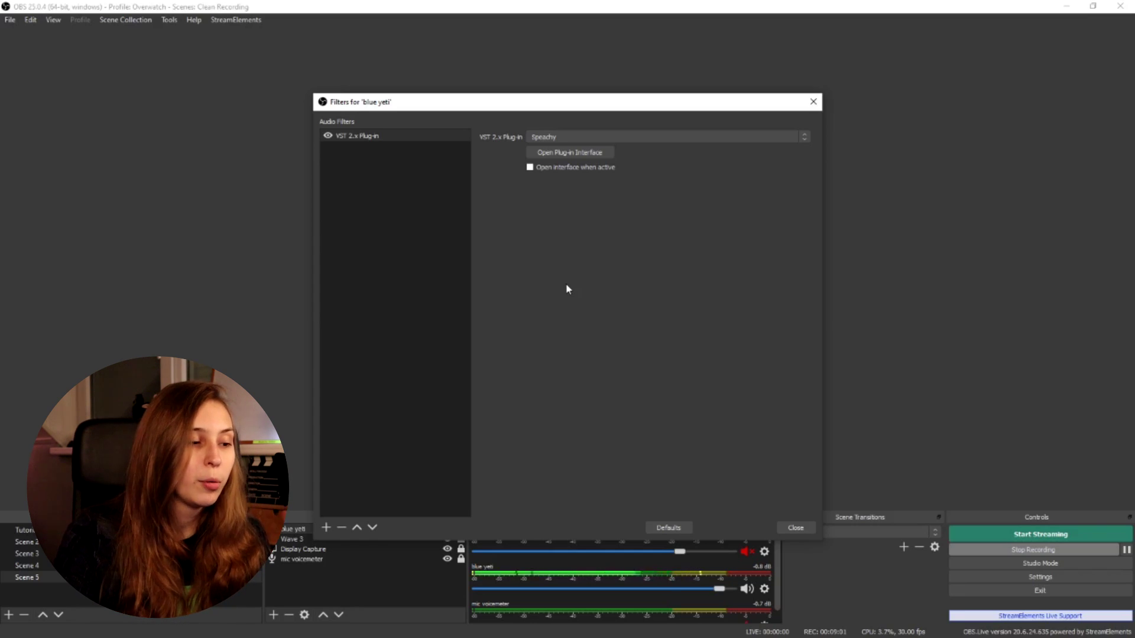
{"action": "left_click", "coordinate": [547, 153]}
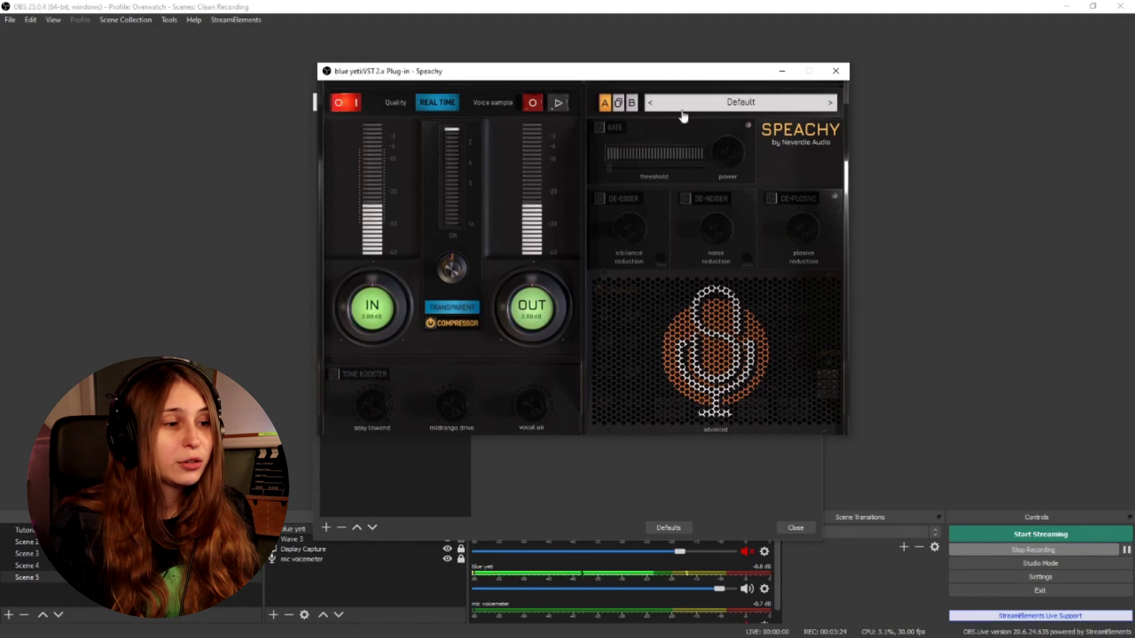
- Check Speachy's presets, then set the IN gain from about -9.60 dB to -5.95 dB
{"action": "left_click", "coordinate": [720, 105]}
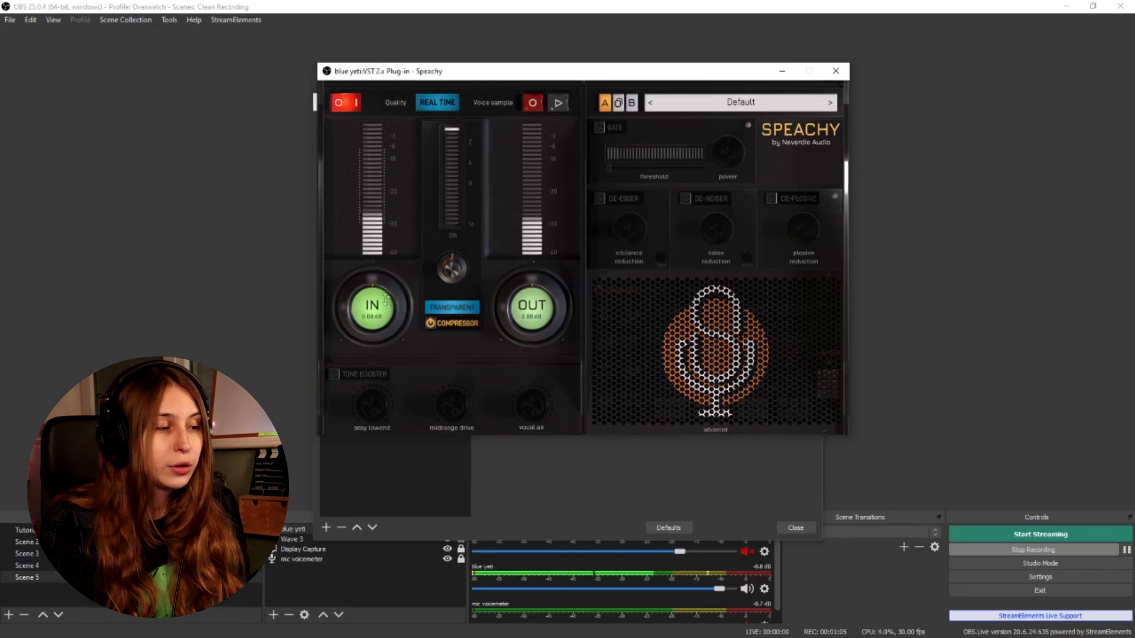
{"action": "left_click_drag", "start_coordinate": [372, 282], "coordinate": [372, 313]}
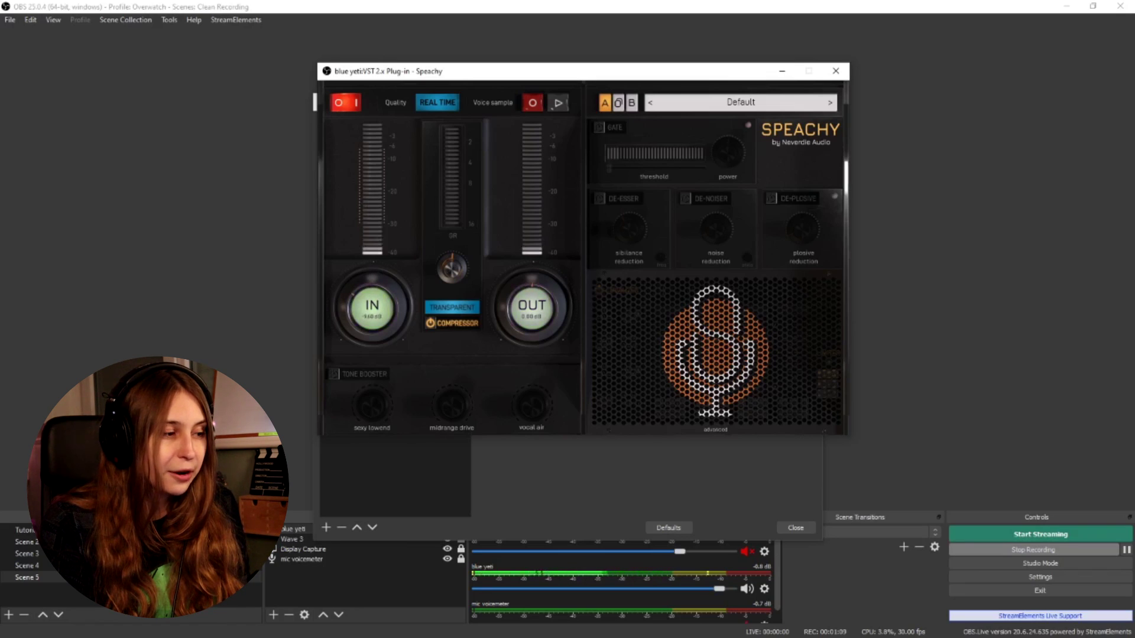
{"action": "left_click_drag", "start_coordinate": [381, 286], "coordinate": [376, 277]}
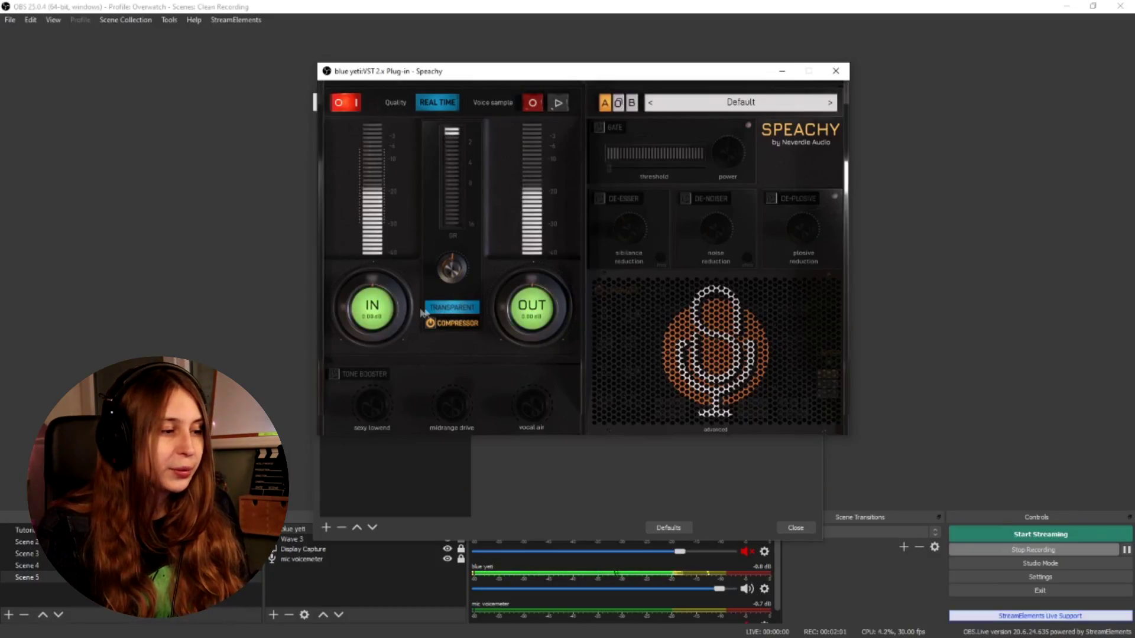
- Try the compressor's Aggressive mode, then return it to Transparent
{"action": "left_click", "coordinate": [465, 310]}
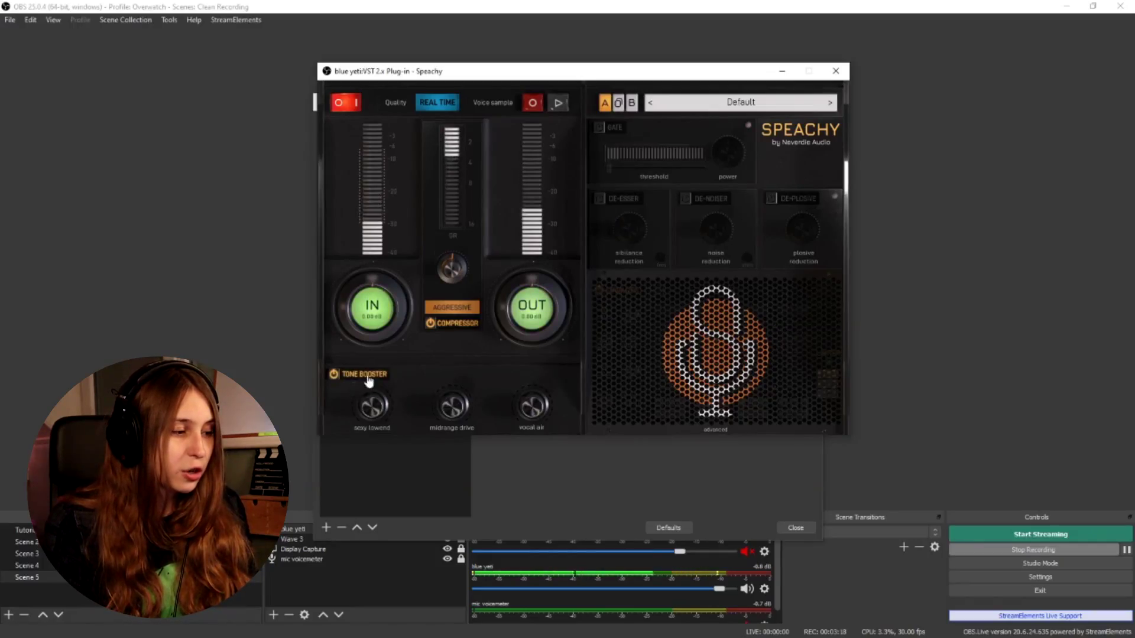
{"action": "left_click", "coordinate": [452, 307]}
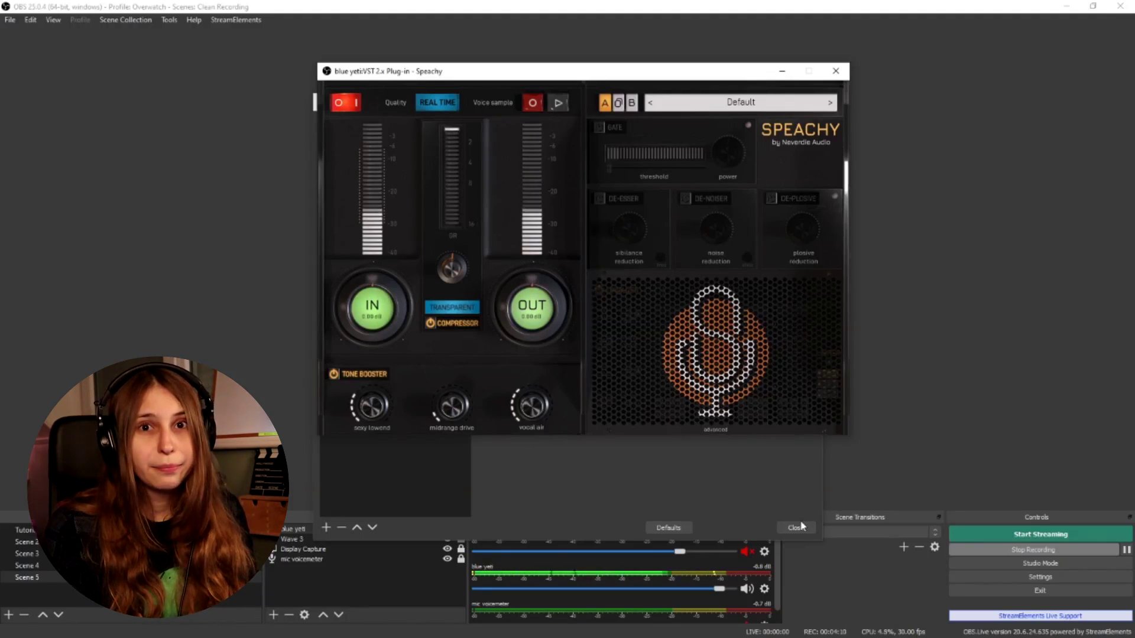
- Set blue yeti's Audio Monitoring to Monitor and Output in Advanced Audio Properties
{"action": "left_click", "coordinate": [763, 589]}
{"action": "left_click", "coordinate": [795, 584]}
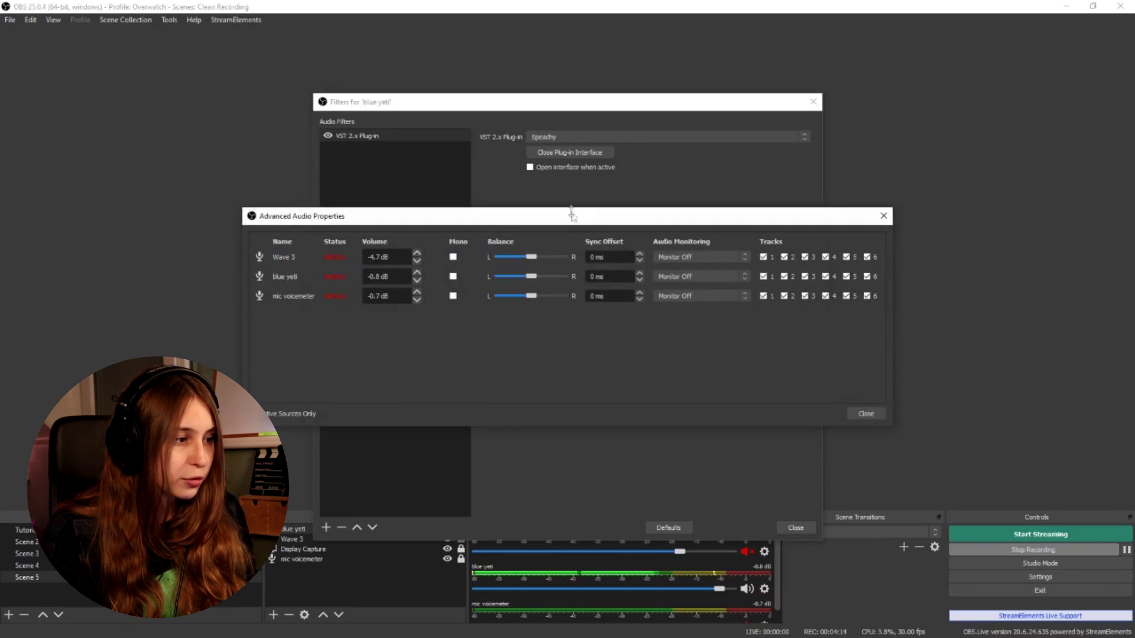
{"action": "left_click_drag", "start_coordinate": [572, 214], "coordinate": [570, 196]}
{"action": "left_click", "coordinate": [685, 260]}
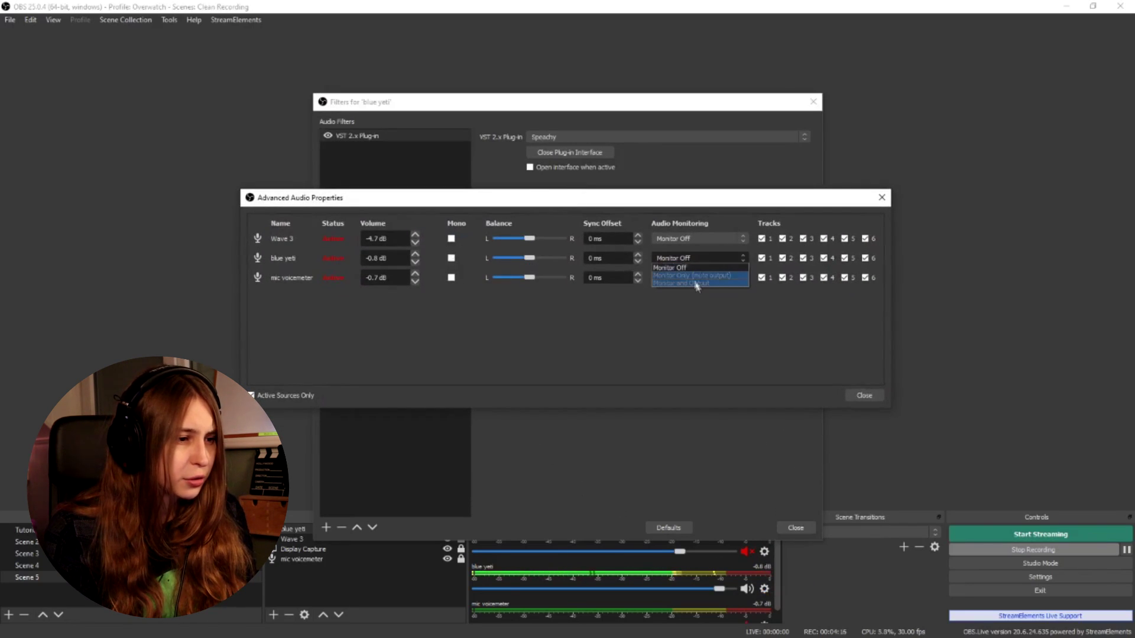
{"action": "left_click", "coordinate": [695, 283]}
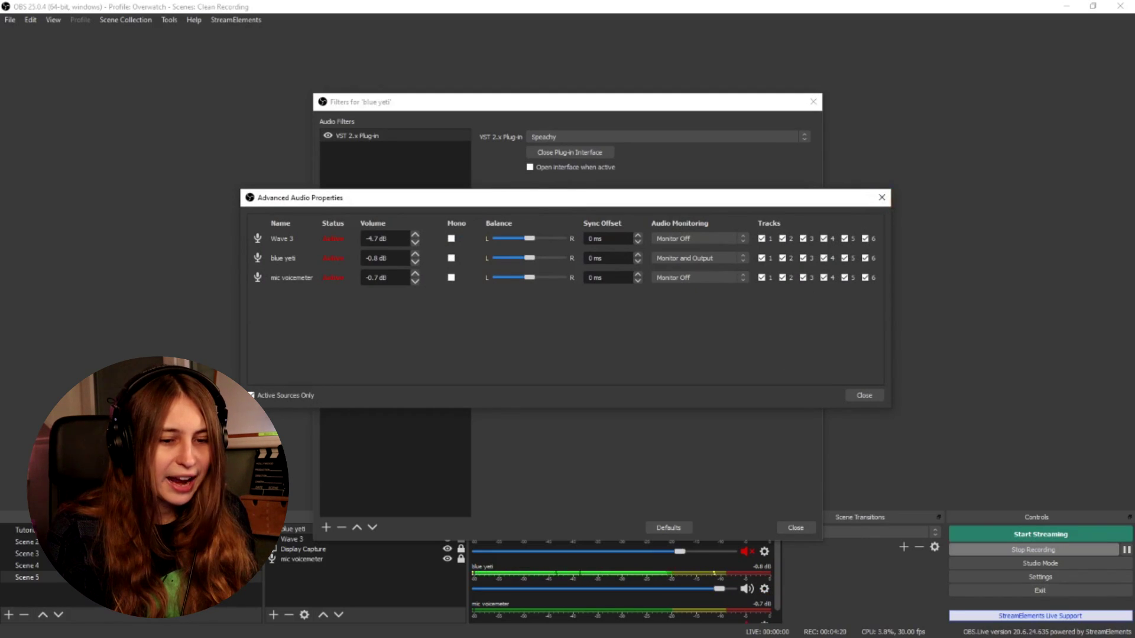
{"action": "key", "text": "alt+Tab"}
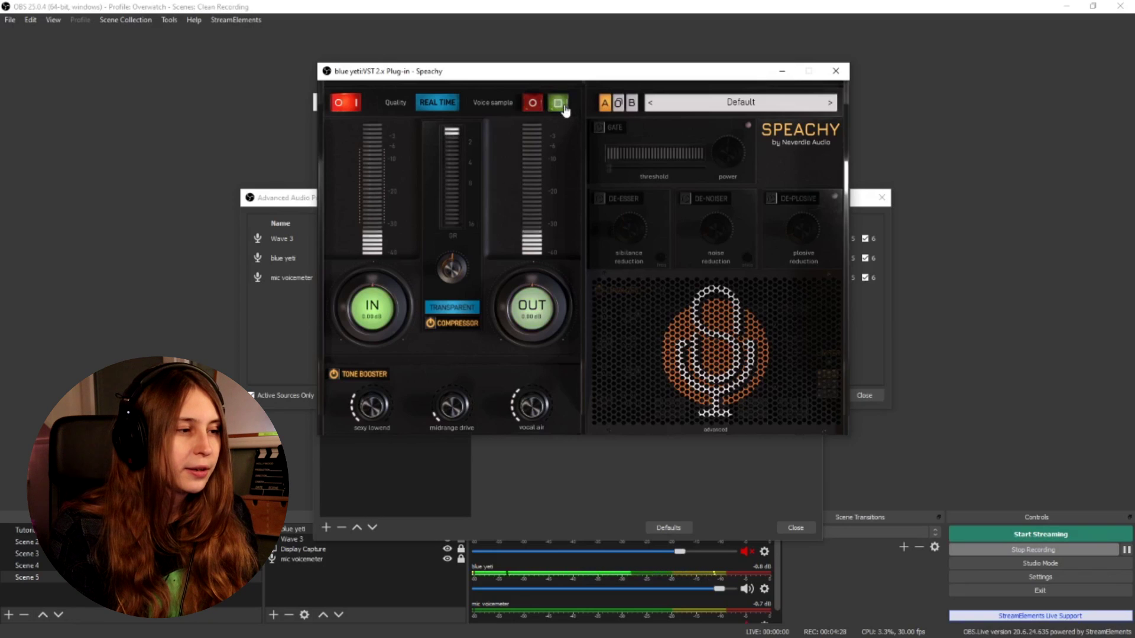
- Play Speachy's voice sample and power on the Gate
{"action": "left_click", "coordinate": [558, 105]}
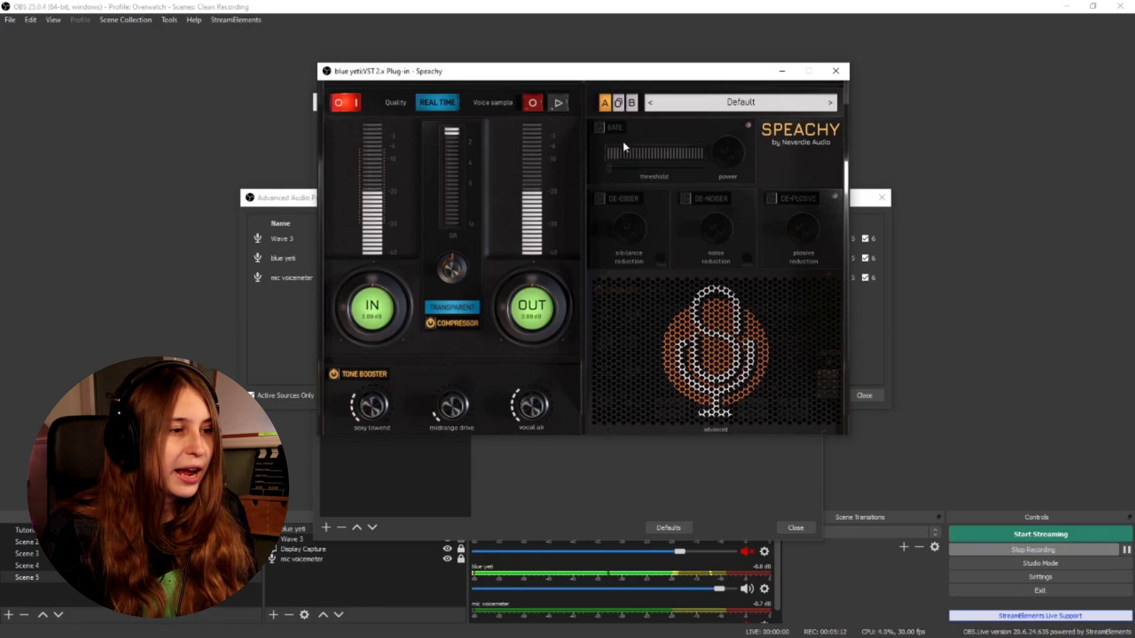
{"action": "left_click", "coordinate": [599, 130]}
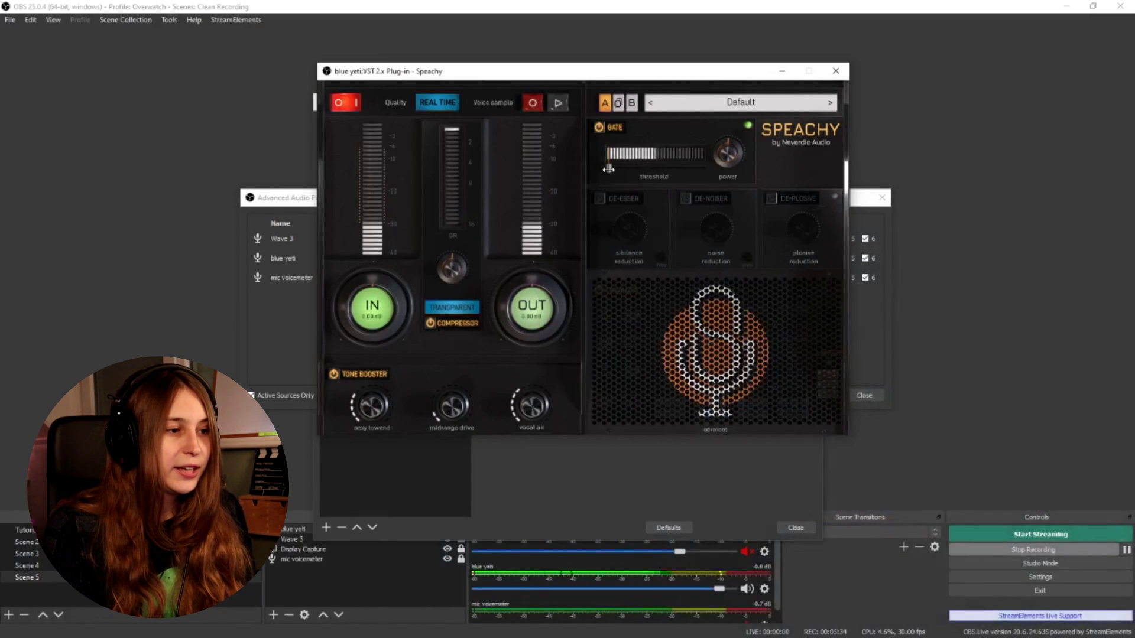
- Nudge the gate threshold slightly higher and power on the De-Esser
{"action": "left_click_drag", "start_coordinate": [623, 168], "coordinate": [635, 168]}
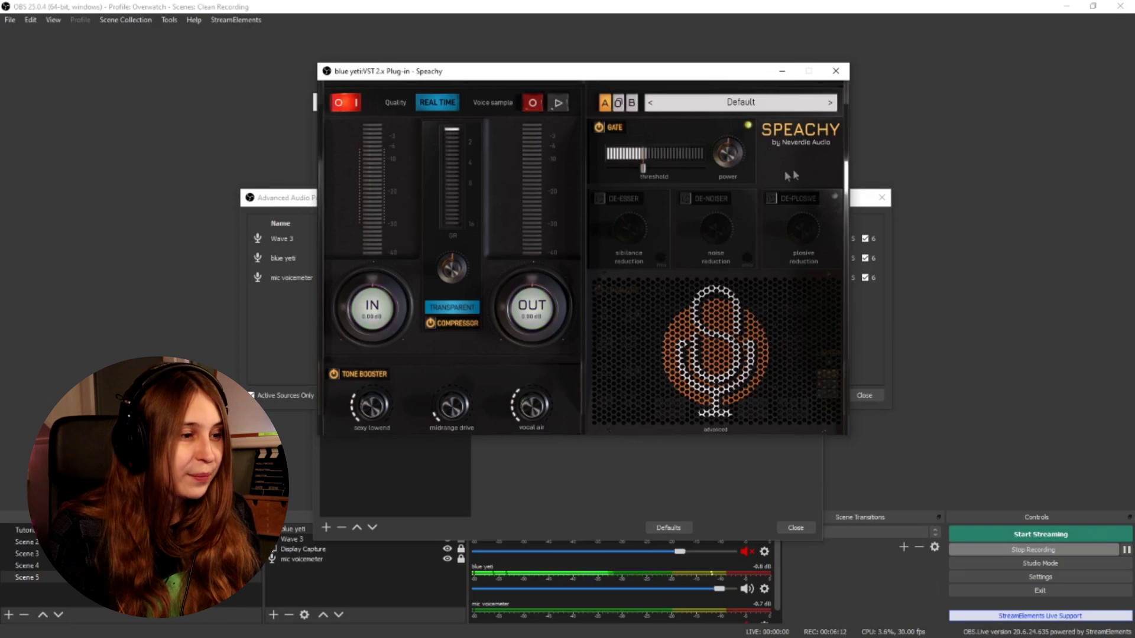
{"action": "left_click", "coordinate": [600, 198]}
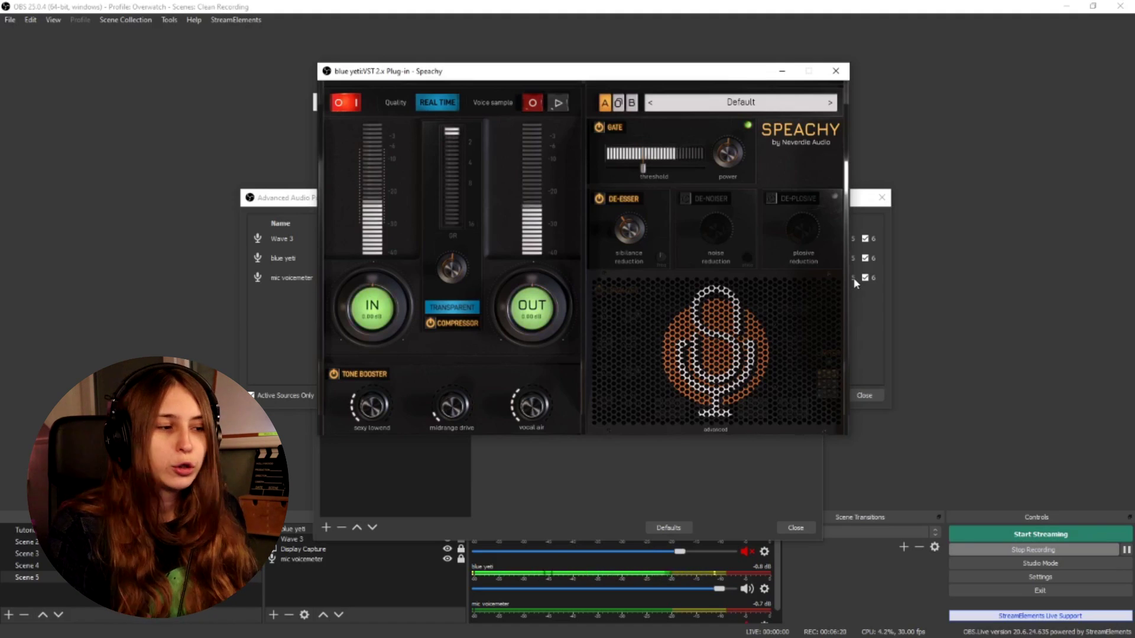
- Toggle the De-Esser power button so it is on again
{"action": "left_click", "coordinate": [603, 199]}
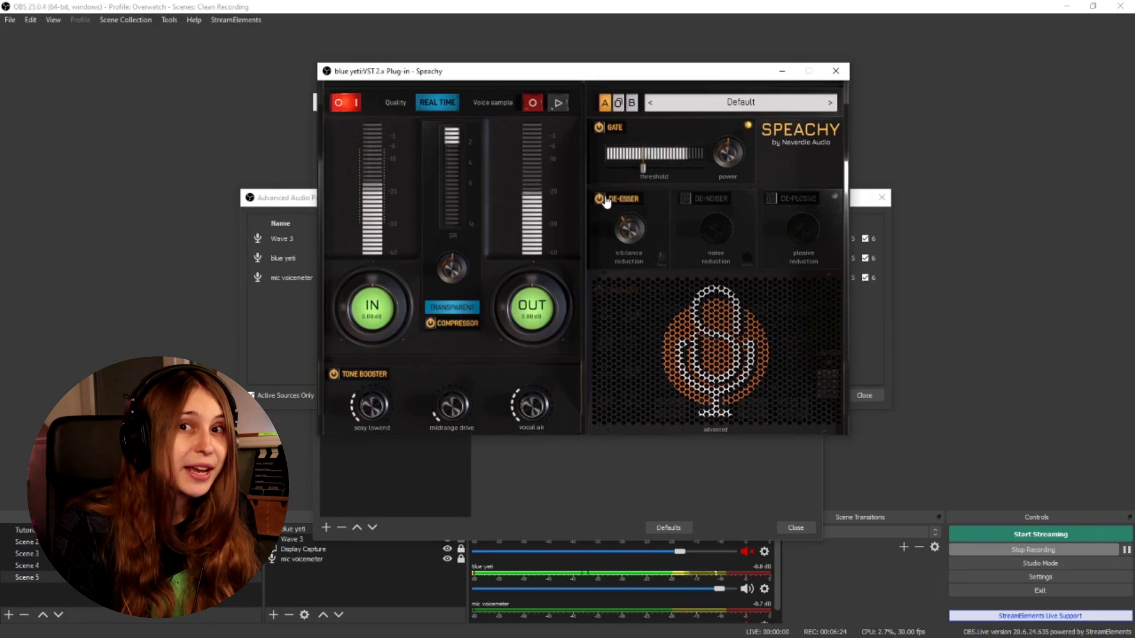